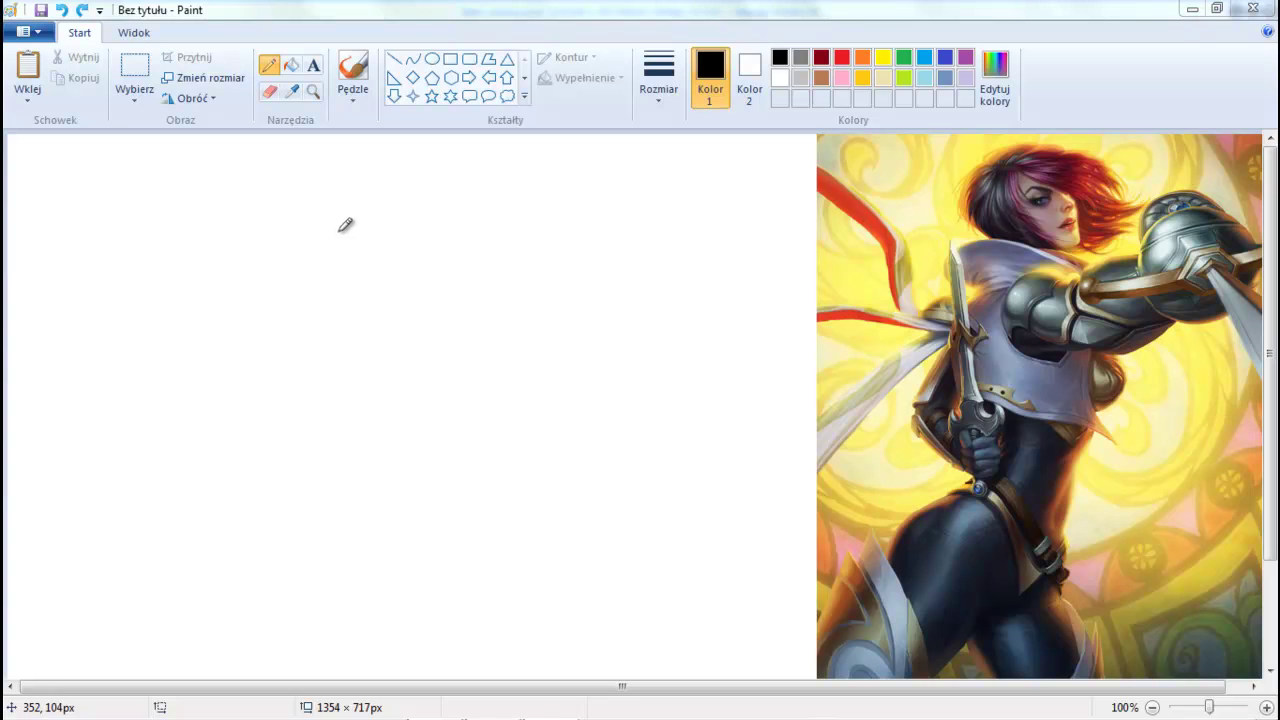
# Step: Undo the stray strokes, then redraw hair around the top and left of the head
pyautogui.hotkey('ctrl', 'z')
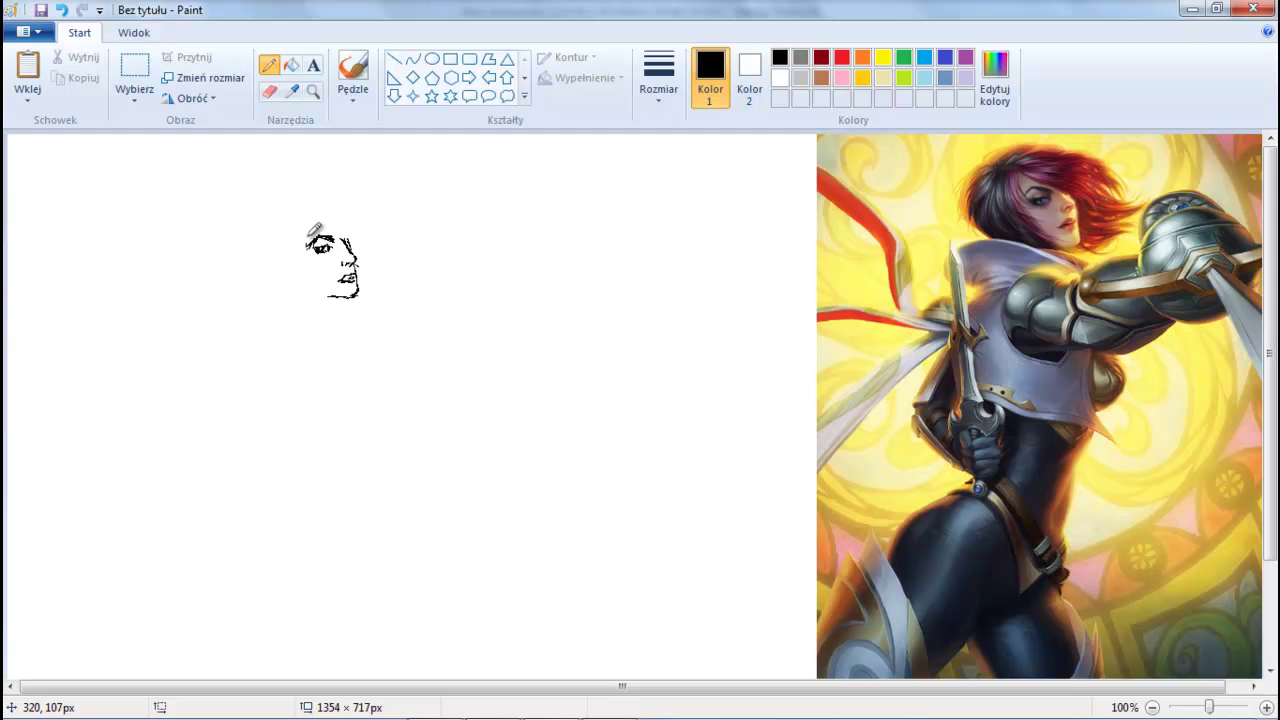
pyautogui.hotkey('ctrl', 'z')
pyautogui.hotkey('ctrl', 'z')
pyautogui.hotkey('ctrl', 'z')
pyautogui.moveTo(309, 258)
pyautogui.mouseDown()
pyautogui.moveTo(323, 209)
pyautogui.moveTo(364, 249)
pyautogui.moveTo(318, 272)
pyautogui.moveTo(311, 291)
pyautogui.moveTo(336, 299)
pyautogui.moveTo(264, 262)
pyautogui.moveTo(267, 216)
pyautogui.moveTo(305, 287)
pyautogui.mouseUp()
pyautogui.moveTo(279, 200)
pyautogui.mouseDown()
pyautogui.moveTo(310, 280)
pyautogui.moveTo(270, 235)
pyautogui.moveTo(290, 254)
pyautogui.moveTo(304, 225)
pyautogui.moveTo(306, 285)
pyautogui.moveTo(285, 214)
pyautogui.moveTo(365, 207)
pyautogui.moveTo(386, 222)
pyautogui.mouseUp()
pyautogui.moveTo(336, 186)
pyautogui.mouseDown()
pyautogui.moveTo(280, 206)
pyautogui.moveTo(274, 226)
pyautogui.mouseUp()
# Step: Add windswept hair strands and a pointed lock sweeping down the right side of the head
pyautogui.moveTo(300, 178); pyautogui.dragTo(366, 242)
pyautogui.moveTo(318, 204); pyautogui.dragTo(372, 242)
pyautogui.moveTo(360, 194)
pyautogui.mouseDown()
pyautogui.moveTo(400, 234)
pyautogui.moveTo(384, 260)
pyautogui.moveTo(406, 270)
pyautogui.moveTo(406, 286)
pyautogui.mouseUp()
pyautogui.moveTo(352, 232)
pyautogui.mouseDown()
pyautogui.moveTo(414, 266)
pyautogui.moveTo(406, 242)
pyautogui.mouseUp()
pyautogui.moveTo(336, 188); pyautogui.dragTo(402, 234)
pyautogui.moveTo(304, 190)
pyautogui.mouseDown()
pyautogui.moveTo(354, 216)
pyautogui.moveTo(322, 164)
pyautogui.moveTo(336, 188)
pyautogui.mouseUp()
pyautogui.moveTo(302, 174)
pyautogui.mouseDown()
pyautogui.moveTo(358, 208)
pyautogui.moveTo(346, 226)
pyautogui.moveTo(384, 228)
pyautogui.moveTo(372, 216)
pyautogui.moveTo(410, 256)
pyautogui.moveTo(380, 272)
pyautogui.mouseUp()
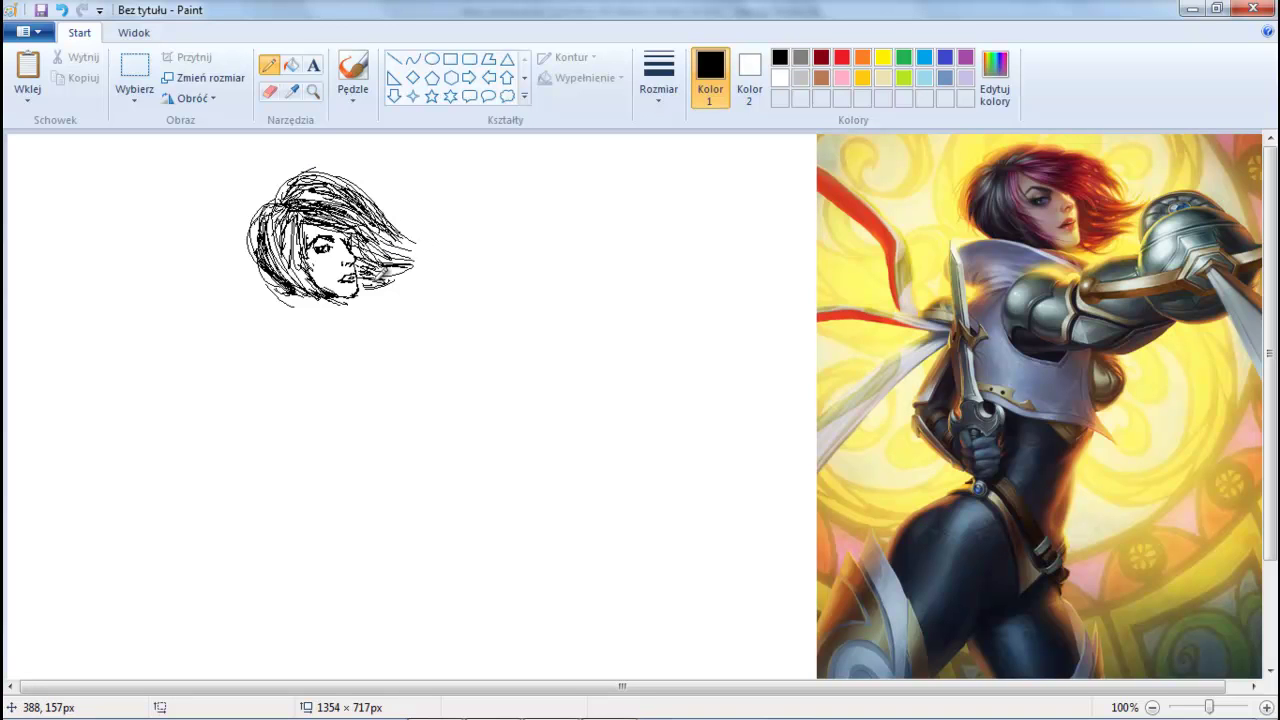
# Step: Briefly pick the Eraser and light grey, then return to the Pencil with black
pyautogui.click(269, 91)
pyautogui.click(268, 65)
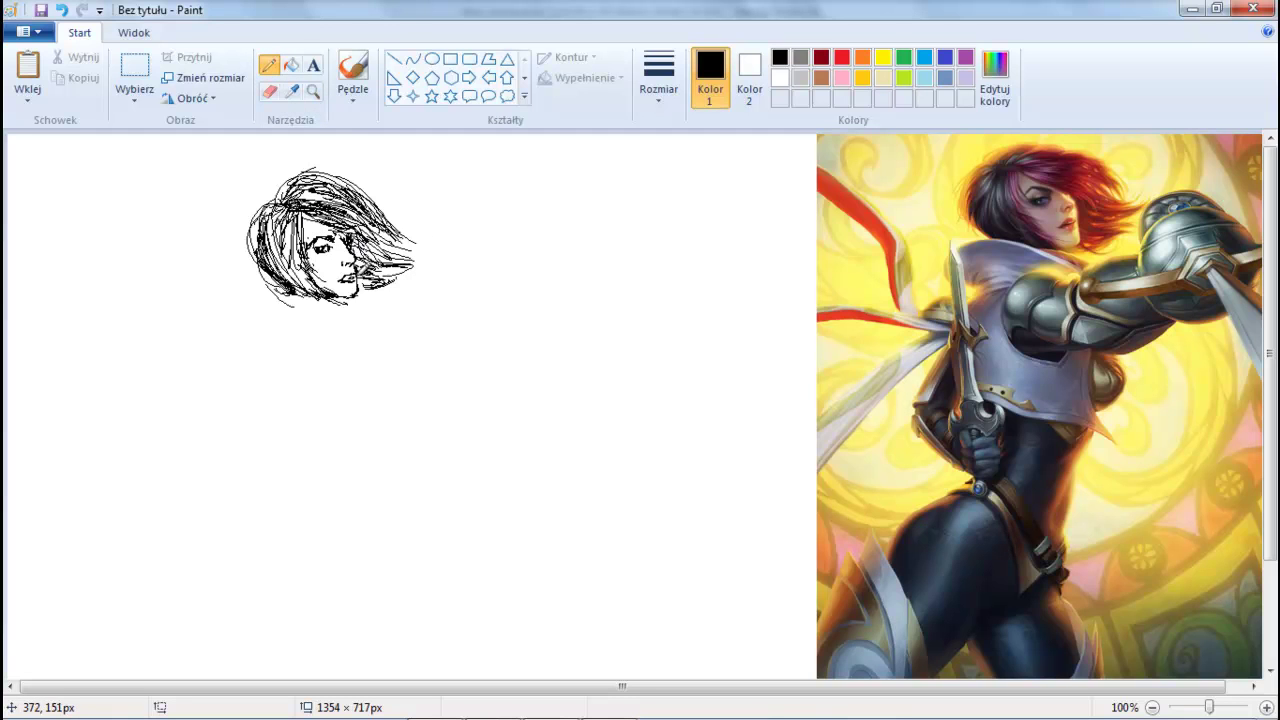
pyautogui.click(800, 77)
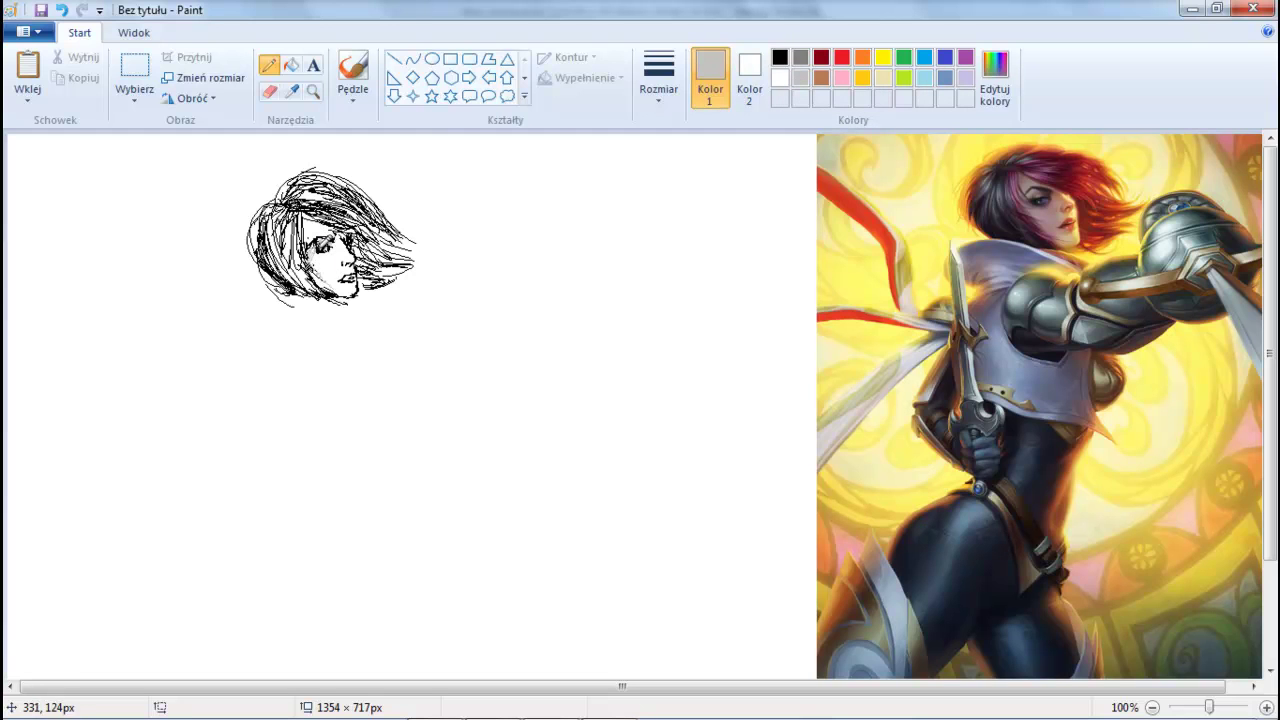
pyautogui.click(777, 60)
# Step: Darken the hair left of the face, then sketch the collar and chest curves
pyautogui.moveTo(298, 240); pyautogui.dragTo(278, 214)
pyautogui.moveTo(261, 293)
pyautogui.mouseDown()
pyautogui.moveTo(350, 318)
pyautogui.moveTo(258, 299)
pyautogui.moveTo(263, 290)
pyautogui.moveTo(263, 315)
pyautogui.moveTo(284, 323)
pyautogui.moveTo(292, 348)
pyautogui.moveTo(232, 300)
pyautogui.moveTo(365, 297)
pyautogui.moveTo(374, 328)
pyautogui.moveTo(346, 300)
pyautogui.moveTo(272, 279)
pyautogui.mouseUp()
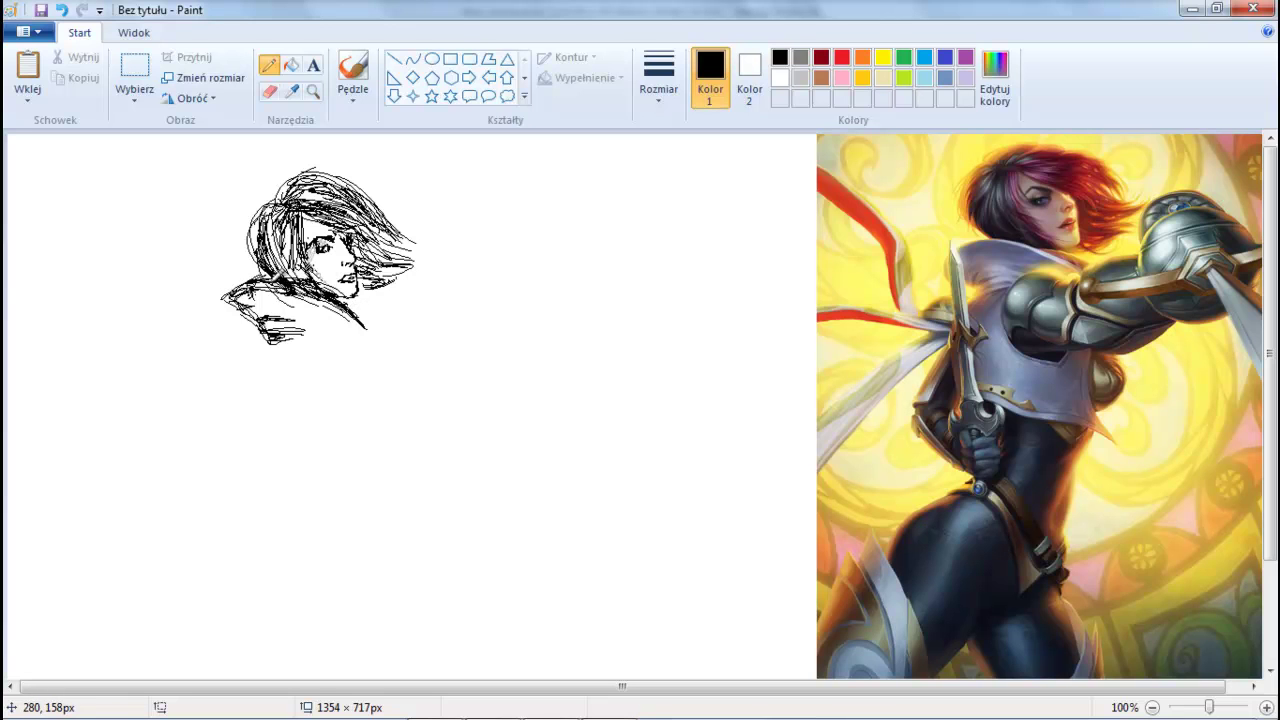
pyautogui.moveTo(340, 332)
pyautogui.mouseDown()
pyautogui.moveTo(327, 372)
pyautogui.moveTo(349, 378)
pyautogui.moveTo(372, 350)
pyautogui.moveTo(331, 320)
pyautogui.mouseUp()
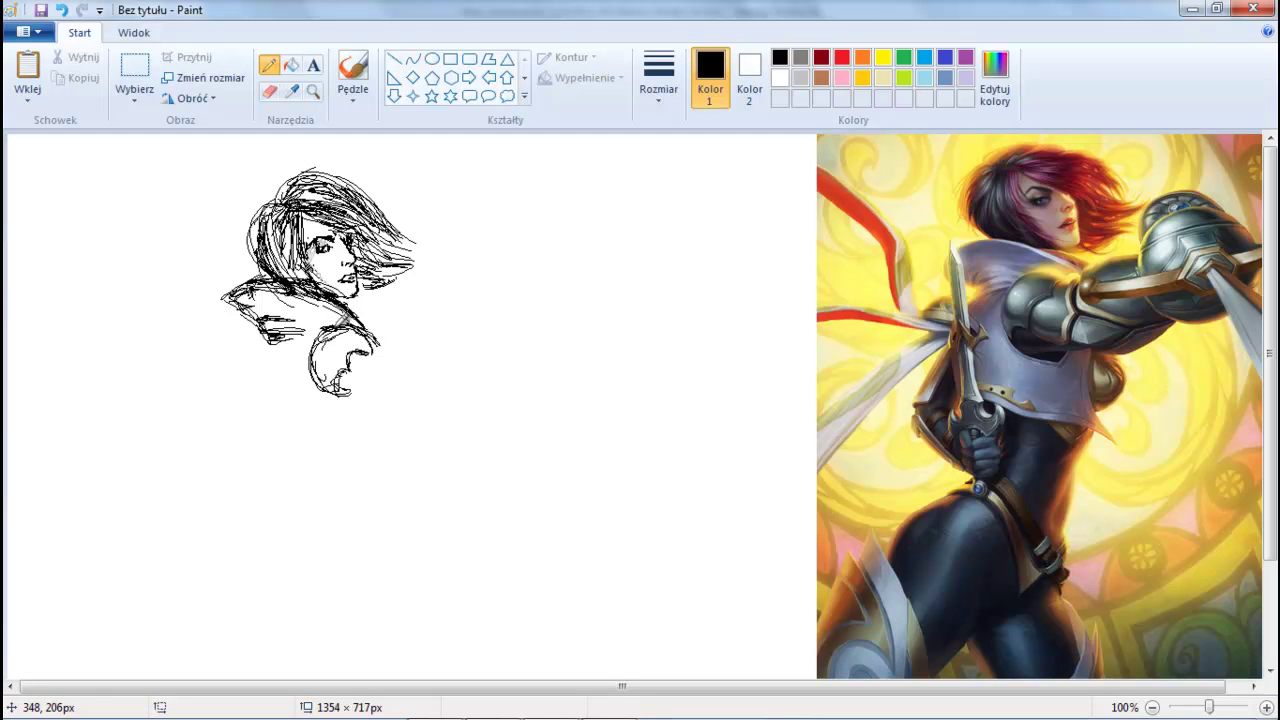
pyautogui.moveTo(340, 388)
pyautogui.mouseDown()
pyautogui.moveTo(396, 378)
pyautogui.moveTo(405, 344)
pyautogui.moveTo(372, 326)
pyautogui.mouseUp()
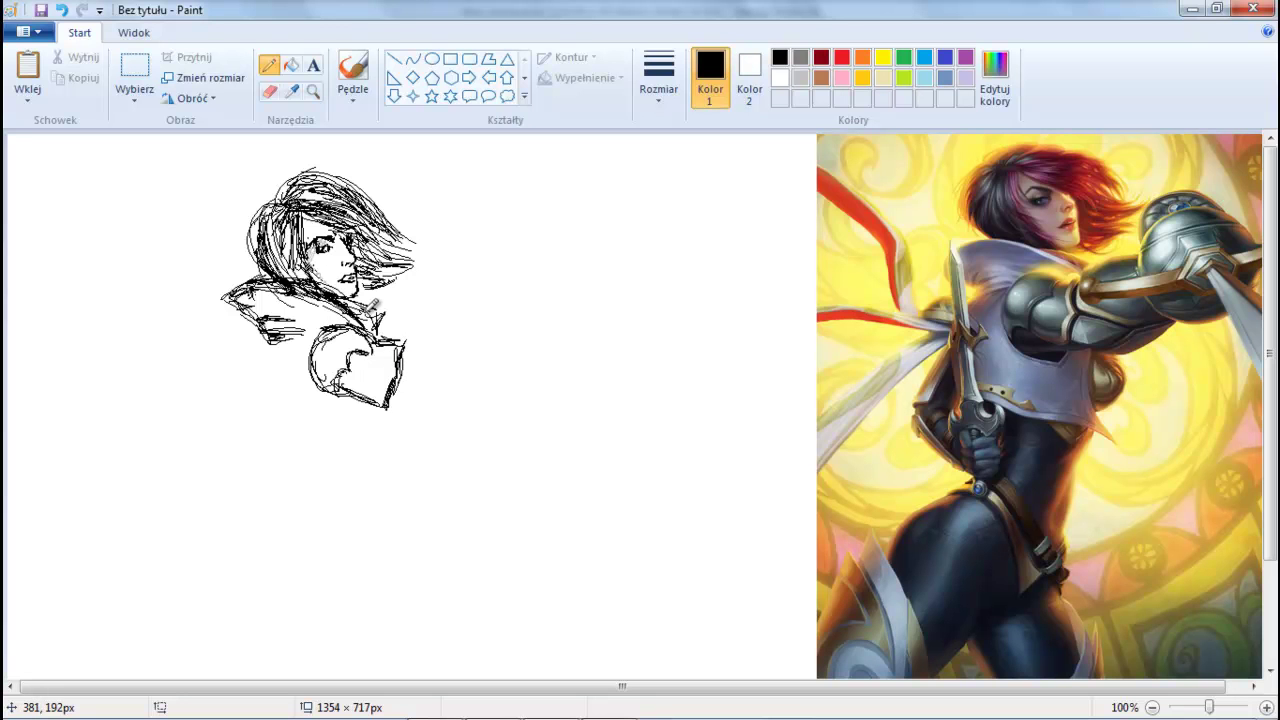
# Step: Draw the outstretched arm, the round sword guard and the blade lines below it
pyautogui.moveTo(400, 405)
pyautogui.mouseDown()
pyautogui.moveTo(400, 360)
pyautogui.moveTo(459, 329)
pyautogui.moveTo(412, 346)
pyautogui.moveTo(440, 390)
pyautogui.mouseUp()
pyautogui.moveTo(497, 325)
pyautogui.mouseDown()
pyautogui.moveTo(503, 391)
pyautogui.moveTo(540, 330)
pyautogui.moveTo(470, 370)
pyautogui.moveTo(560, 320)
pyautogui.moveTo(474, 323)
pyautogui.moveTo(515, 400)
pyautogui.moveTo(560, 380)
pyautogui.moveTo(512, 382)
pyautogui.moveTo(492, 288)
pyautogui.moveTo(425, 378)
pyautogui.moveTo(410, 350)
pyautogui.mouseUp()
pyautogui.moveTo(480, 372)
pyautogui.mouseDown()
pyautogui.moveTo(410, 382)
pyautogui.moveTo(640, 360)
pyautogui.moveTo(631, 341)
pyautogui.moveTo(500, 396)
pyautogui.moveTo(512, 332)
pyautogui.moveTo(479, 349)
pyautogui.moveTo(510, 320)
pyautogui.moveTo(557, 322)
pyautogui.mouseUp()
pyautogui.moveTo(508, 384)
pyautogui.mouseDown()
pyautogui.moveTo(516, 459)
pyautogui.moveTo(523, 379)
pyautogui.moveTo(553, 386)
pyautogui.moveTo(563, 426)
pyautogui.moveTo(526, 528)
pyautogui.moveTo(538, 362)
pyautogui.moveTo(520, 430)
pyautogui.moveTo(518, 380)
pyautogui.moveTo(543, 378)
pyautogui.moveTo(603, 506)
pyautogui.mouseUp()
pyautogui.moveTo(515, 486); pyautogui.dragTo(515, 509)
pyautogui.moveTo(524, 413); pyautogui.dragTo(527, 525)
pyautogui.moveTo(571, 413)
pyautogui.mouseDown()
pyautogui.moveTo(600, 512)
pyautogui.moveTo(548, 524)
pyautogui.mouseUp()
# Step: Sketch lines under the arm, the body's left outline and the lower-left cape edge
pyautogui.moveTo(364, 431); pyautogui.dragTo(372, 460)
pyautogui.moveTo(366, 402)
pyautogui.mouseDown()
pyautogui.moveTo(358, 440)
pyautogui.moveTo(394, 469)
pyautogui.moveTo(284, 447)
pyautogui.moveTo(312, 456)
pyautogui.moveTo(256, 420)
pyautogui.moveTo(240, 432)
pyautogui.mouseUp()
pyautogui.moveTo(244, 330); pyautogui.dragTo(262, 398)
pyautogui.moveTo(257, 346)
pyautogui.mouseDown()
pyautogui.moveTo(236, 442)
pyautogui.moveTo(233, 374)
pyautogui.moveTo(204, 430)
pyautogui.mouseUp()
pyautogui.moveTo(240, 374)
pyautogui.mouseDown()
pyautogui.moveTo(194, 444)
pyautogui.moveTo(213, 424)
pyautogui.mouseUp()
pyautogui.moveTo(199, 467)
pyautogui.mouseDown()
pyautogui.moveTo(244, 530)
pyautogui.moveTo(240, 486)
pyautogui.mouseUp()
pyautogui.moveTo(228, 436)
pyautogui.mouseDown()
pyautogui.moveTo(252, 500)
pyautogui.moveTo(240, 495)
pyautogui.moveTo(268, 488)
pyautogui.moveTo(280, 510)
pyautogui.moveTo(258, 540)
pyautogui.moveTo(262, 478)
pyautogui.moveTo(300, 500)
pyautogui.moveTo(256, 472)
pyautogui.moveTo(276, 471)
pyautogui.mouseUp()
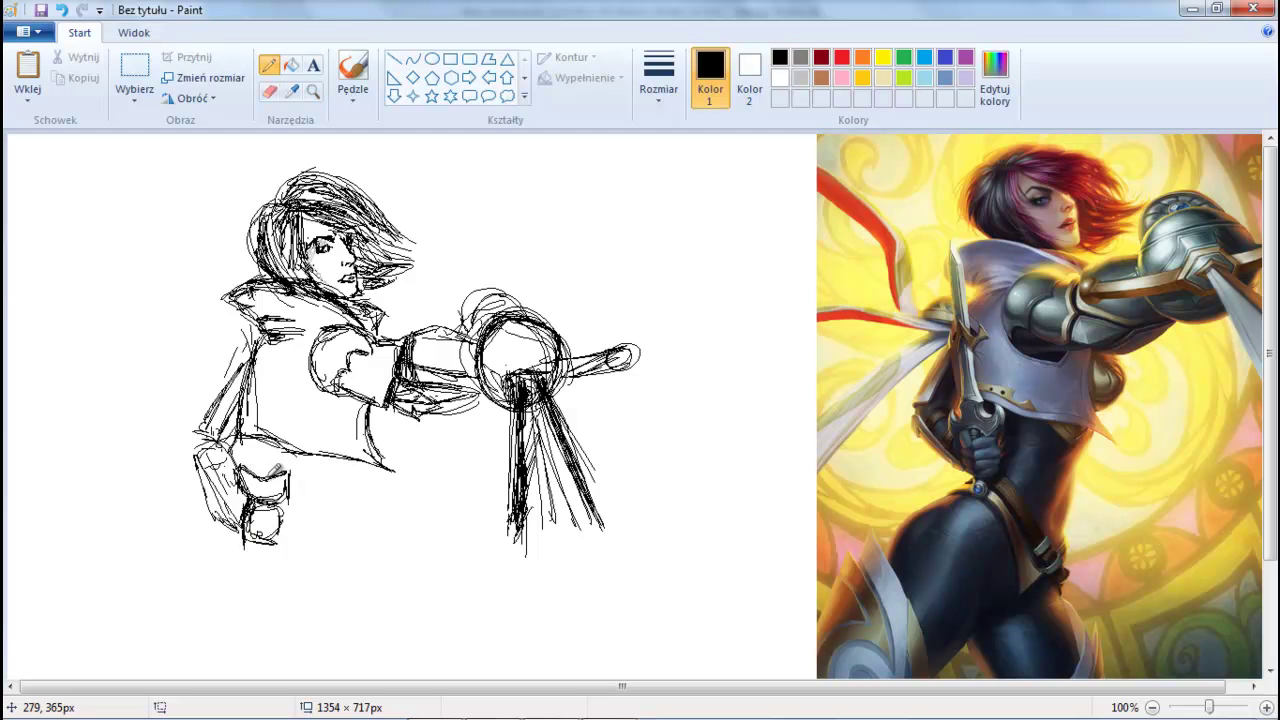
# Step: Draw the lower fist, hatch the torso and add strokes around the arm and sword hand
pyautogui.moveTo(256, 545)
pyautogui.mouseDown()
pyautogui.moveTo(270, 550)
pyautogui.moveTo(258, 540)
pyautogui.mouseUp()
pyautogui.moveTo(252, 462)
pyautogui.mouseDown()
pyautogui.moveTo(251, 404)
pyautogui.moveTo(282, 368)
pyautogui.moveTo(276, 470)
pyautogui.mouseUp()
pyautogui.moveTo(290, 378)
pyautogui.mouseDown()
pyautogui.moveTo(230, 380)
pyautogui.moveTo(282, 372)
pyautogui.moveTo(272, 398)
pyautogui.moveTo(255, 310)
pyautogui.moveTo(270, 375)
pyautogui.moveTo(268, 292)
pyautogui.moveTo(268, 470)
pyautogui.mouseUp()
pyautogui.moveTo(264, 338)
pyautogui.mouseDown()
pyautogui.moveTo(270, 474)
pyautogui.moveTo(260, 430)
pyautogui.mouseUp()
pyautogui.moveTo(356, 452); pyautogui.dragTo(334, 530)
pyautogui.moveTo(300, 460); pyautogui.dragTo(293, 510)
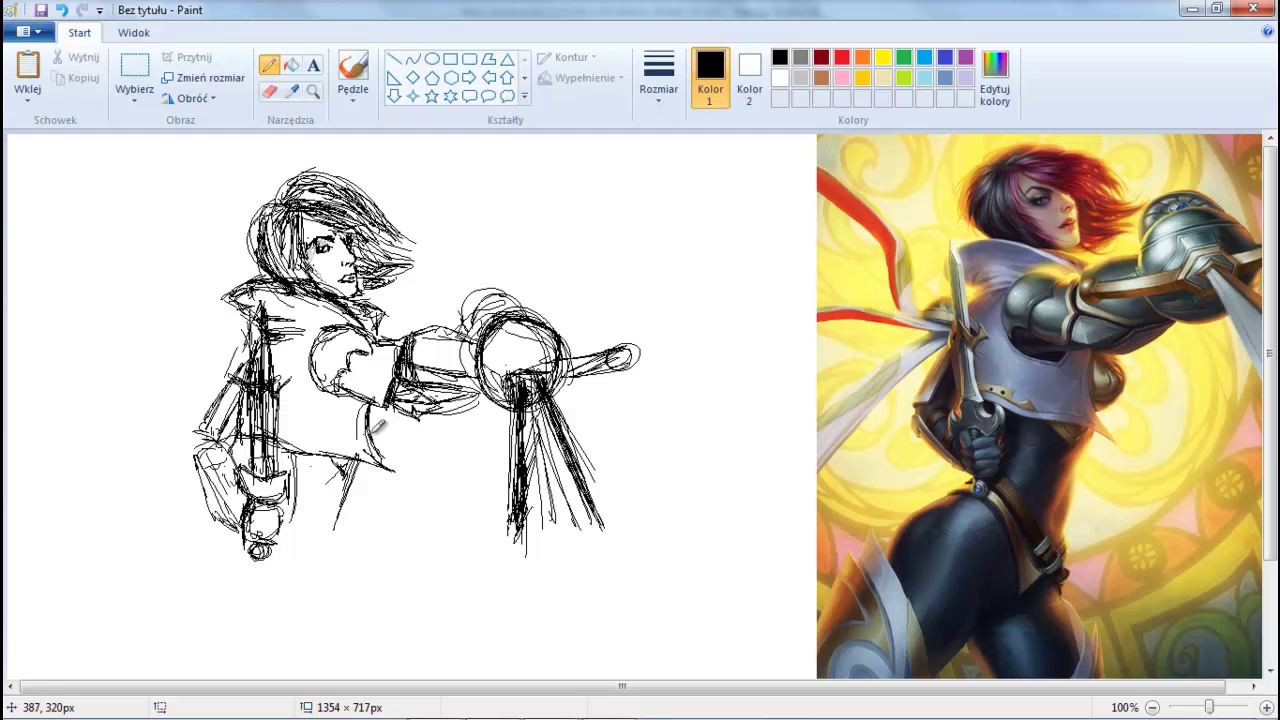
pyautogui.moveTo(416, 402); pyautogui.dragTo(346, 480)
pyautogui.moveTo(338, 390); pyautogui.dragTo(308, 444)
pyautogui.moveTo(304, 370); pyautogui.dragTo(354, 460)
# Step: Sketch the hip and leg lines below the sword hand down to the canvas bottom
pyautogui.moveTo(262, 548)
pyautogui.mouseDown()
pyautogui.moveTo(318, 586)
pyautogui.moveTo(341, 545)
pyautogui.moveTo(290, 594)
pyautogui.mouseUp()
pyautogui.moveTo(360, 540); pyautogui.dragTo(320, 584)
pyautogui.moveTo(258, 556)
pyautogui.mouseDown()
pyautogui.moveTo(305, 615)
pyautogui.moveTo(356, 580)
pyautogui.moveTo(288, 646)
pyautogui.mouseUp()
pyautogui.moveTo(292, 593)
pyautogui.mouseDown()
pyautogui.moveTo(280, 676)
pyautogui.moveTo(302, 578)
pyautogui.moveTo(292, 587)
pyautogui.mouseUp()
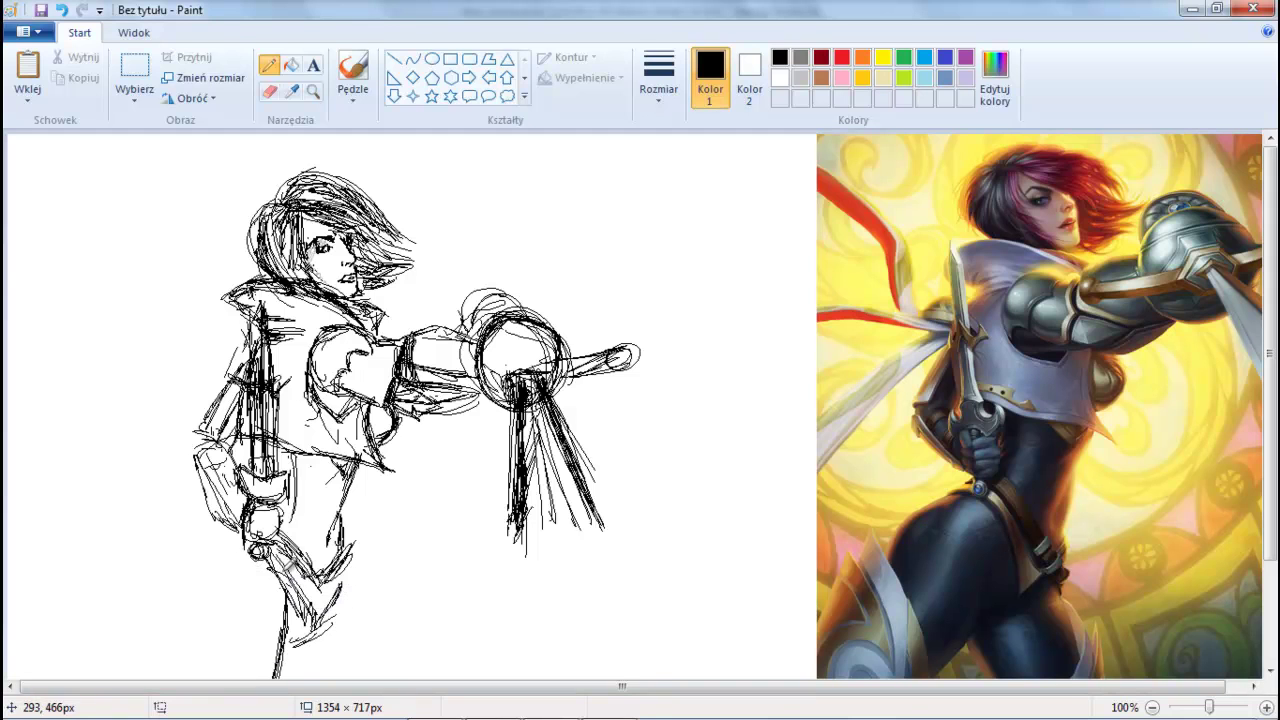
pyautogui.moveTo(309, 643); pyautogui.dragTo(288, 676)
pyautogui.moveTo(360, 545)
pyautogui.mouseDown()
pyautogui.moveTo(345, 625)
pyautogui.moveTo(390, 655)
pyautogui.mouseUp()
pyautogui.moveTo(362, 596); pyautogui.dragTo(420, 676)
pyautogui.moveTo(372, 575)
pyautogui.mouseDown()
pyautogui.moveTo(400, 646)
pyautogui.moveTo(440, 676)
pyautogui.mouseUp()
pyautogui.moveTo(318, 645); pyautogui.dragTo(330, 676)
pyautogui.moveTo(326, 604)
pyautogui.mouseDown()
pyautogui.moveTo(292, 636)
pyautogui.moveTo(312, 628)
pyautogui.moveTo(372, 676)
pyautogui.mouseUp()
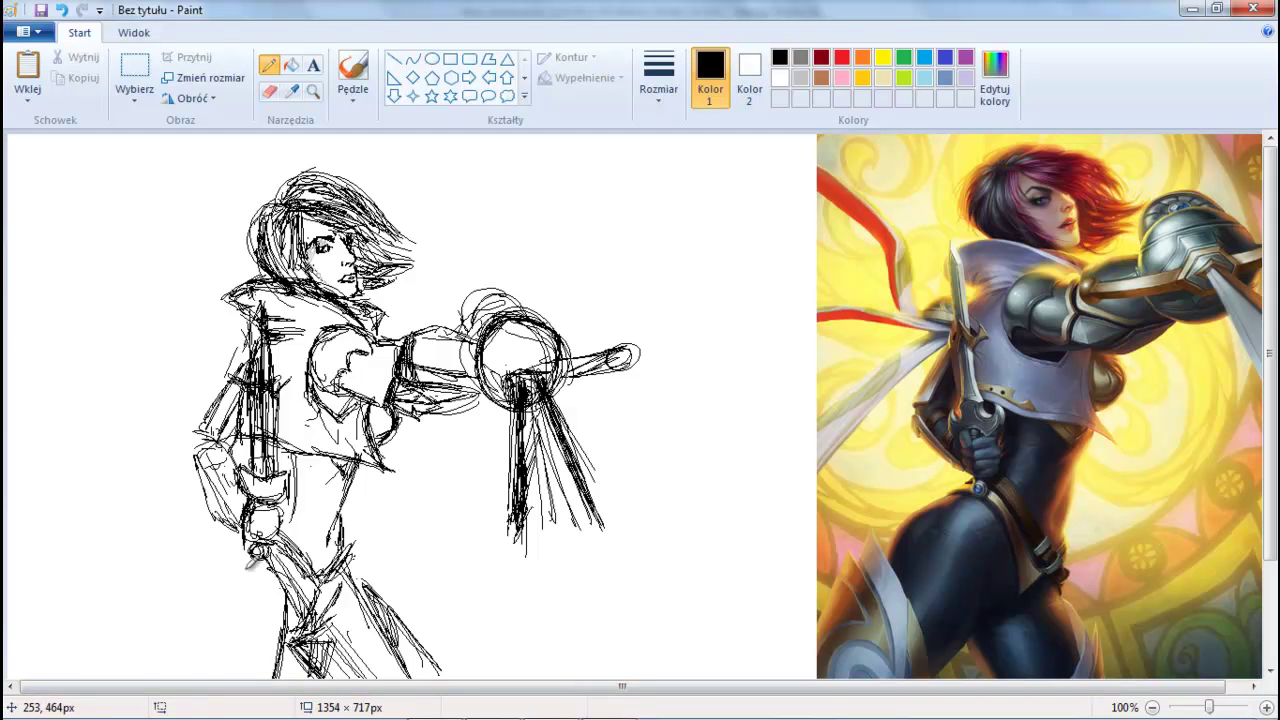
# Step: Draw the lower-left hip curve and the far-left leg lines, refining them with extra strokes
pyautogui.moveTo(230, 514)
pyautogui.mouseDown()
pyautogui.moveTo(188, 550)
pyautogui.moveTo(183, 606)
pyautogui.moveTo(219, 561)
pyautogui.moveTo(207, 630)
pyautogui.mouseUp()
pyautogui.moveTo(246, 552)
pyautogui.mouseDown()
pyautogui.moveTo(233, 624)
pyautogui.moveTo(262, 678)
pyautogui.mouseUp()
pyautogui.moveTo(290, 678); pyautogui.dragTo(285, 598)
pyautogui.moveTo(186, 566)
pyautogui.mouseDown()
pyautogui.moveTo(236, 672)
pyautogui.moveTo(160, 640)
pyautogui.moveTo(204, 680)
pyautogui.mouseUp()
pyautogui.moveTo(214, 624); pyautogui.dragTo(240, 678)
pyautogui.moveTo(150, 576)
pyautogui.mouseDown()
pyautogui.moveTo(182, 644)
pyautogui.moveTo(172, 680)
pyautogui.mouseUp()
pyautogui.moveTo(150, 598); pyautogui.dragTo(126, 680)
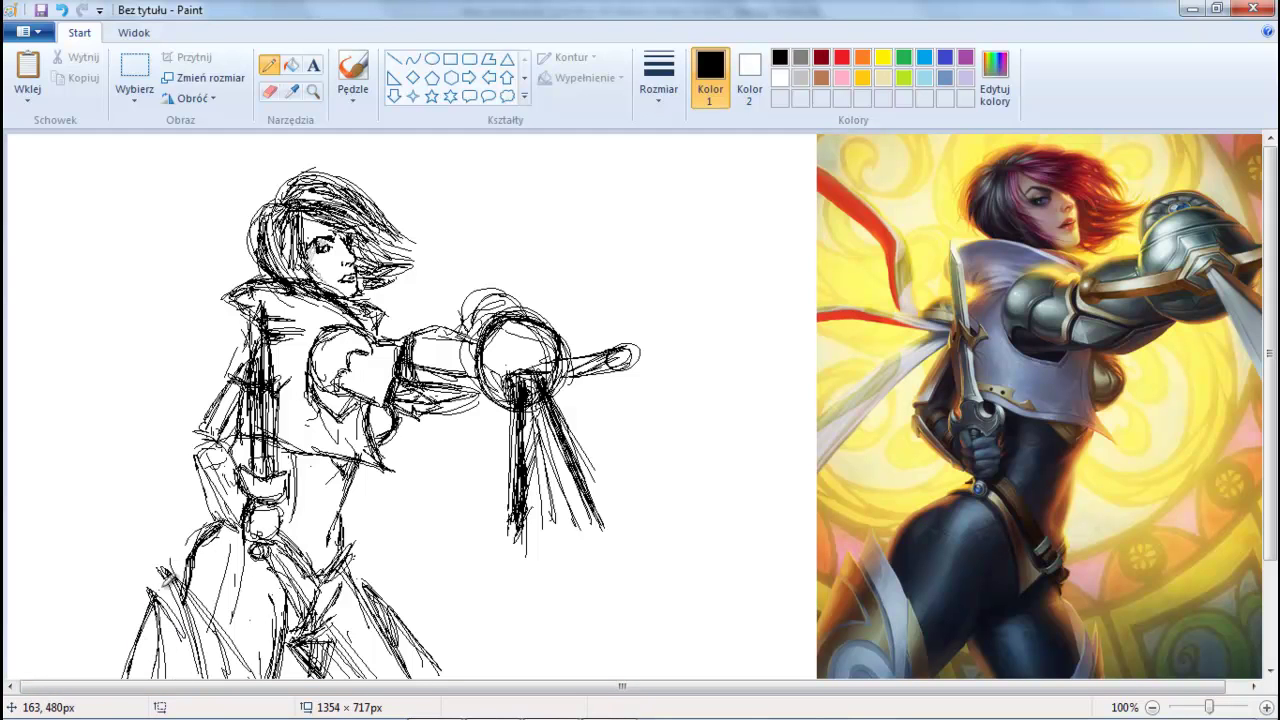
pyautogui.moveTo(155, 580)
pyautogui.mouseDown()
pyautogui.moveTo(200, 670)
pyautogui.moveTo(130, 678)
pyautogui.moveTo(246, 660)
pyautogui.mouseUp()
pyautogui.moveTo(190, 592); pyautogui.dragTo(236, 678)
pyautogui.moveTo(284, 604); pyautogui.dragTo(260, 678)
pyautogui.moveTo(228, 590); pyautogui.dragTo(223, 562)
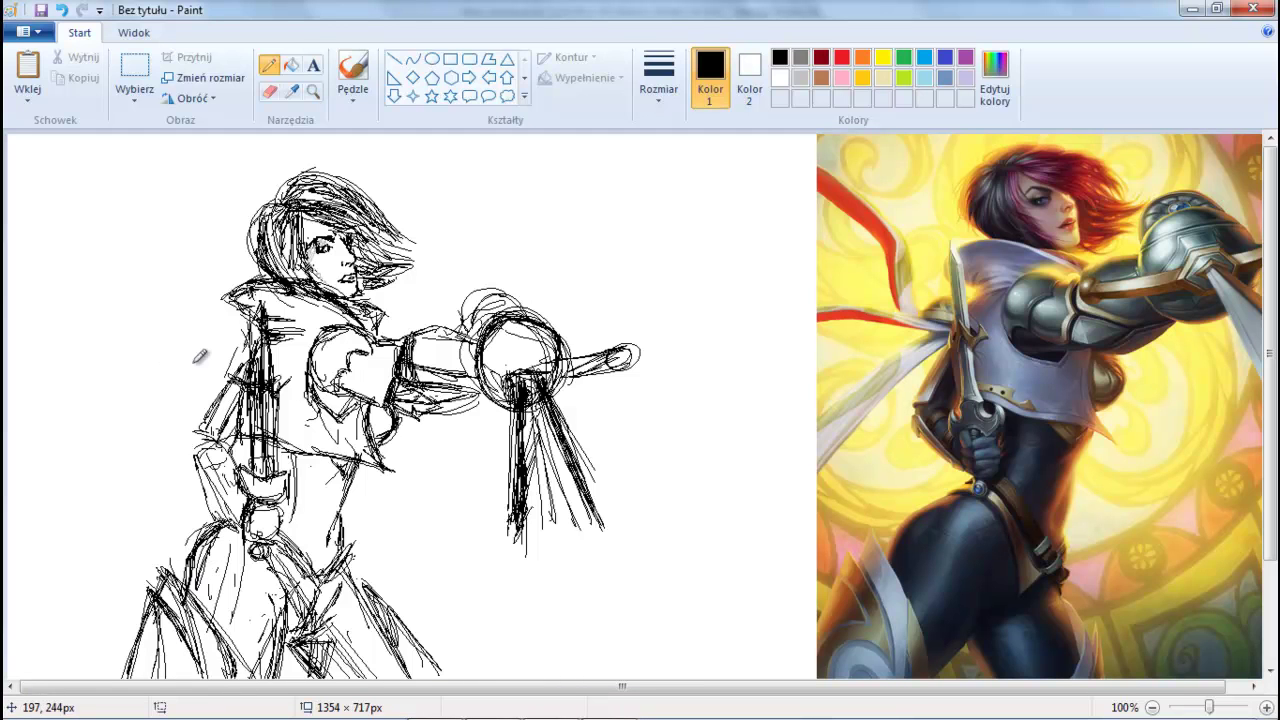
# Step: Draw curling cape ribbons left of the figure, sweeping down to the lower-left edge
pyautogui.moveTo(198, 328)
pyautogui.mouseDown()
pyautogui.moveTo(65, 238)
pyautogui.moveTo(128, 259)
pyautogui.moveTo(155, 295)
pyautogui.mouseUp()
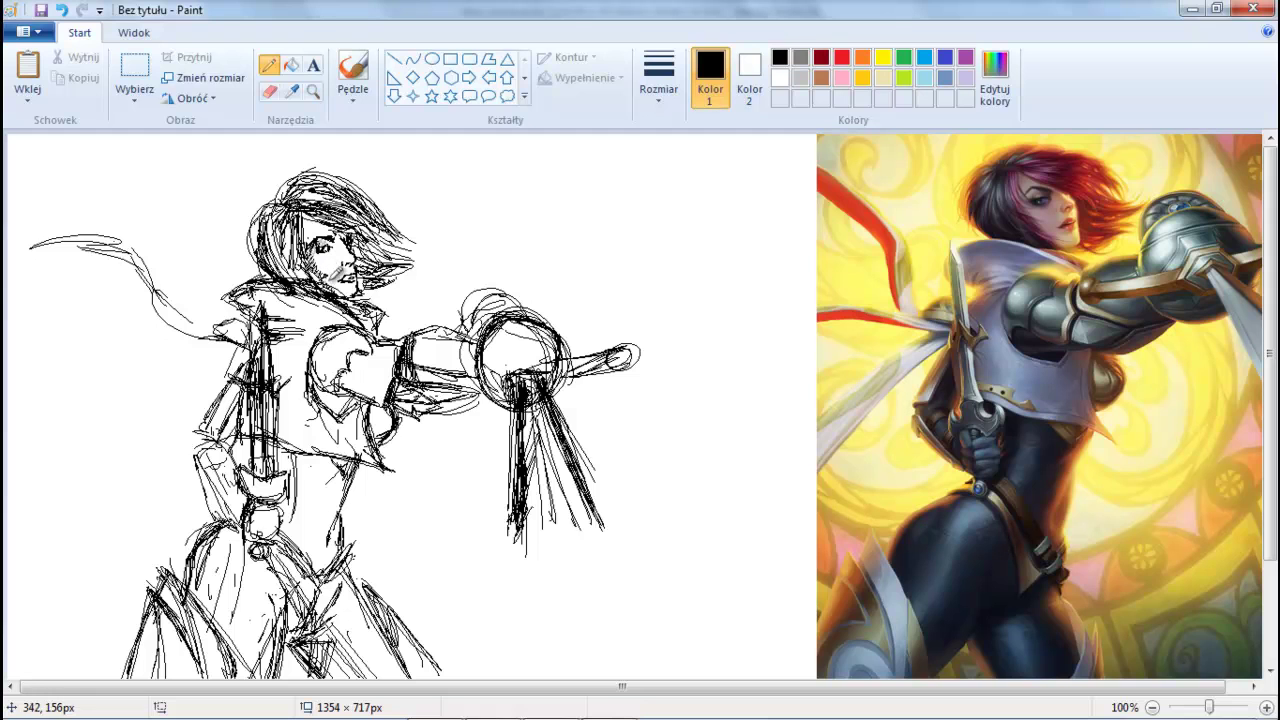
pyautogui.moveTo(36, 248)
pyautogui.mouseDown()
pyautogui.moveTo(34, 270)
pyautogui.moveTo(199, 335)
pyautogui.moveTo(208, 358)
pyautogui.mouseUp()
pyautogui.moveTo(75, 355)
pyautogui.mouseDown()
pyautogui.moveTo(212, 360)
pyautogui.moveTo(10, 385)
pyautogui.moveTo(214, 350)
pyautogui.moveTo(200, 345)
pyautogui.moveTo(57, 490)
pyautogui.mouseUp()
pyautogui.moveTo(216, 372); pyautogui.dragTo(229, 387)
pyautogui.moveTo(229, 400); pyautogui.dragTo(10, 590)
pyautogui.moveTo(236, 372)
pyautogui.mouseDown()
pyautogui.moveTo(8, 596)
pyautogui.moveTo(8, 664)
pyautogui.mouseUp()
# Step: Fan long blade lines from the sword hilt down toward the canvas bottom
pyautogui.moveTo(522, 495); pyautogui.dragTo(531, 648)
pyautogui.moveTo(552, 430); pyautogui.dragTo(610, 595)
pyautogui.moveTo(566, 458); pyautogui.dragTo(622, 640)
pyautogui.moveTo(580, 485)
pyautogui.mouseDown()
pyautogui.moveTo(620, 645)
pyautogui.moveTo(612, 628)
pyautogui.mouseUp()
pyautogui.moveTo(528, 502); pyautogui.dragTo(535, 652)
pyautogui.moveTo(545, 468)
pyautogui.mouseDown()
pyautogui.moveTo(548, 680)
pyautogui.moveTo(565, 680)
pyautogui.mouseUp()
pyautogui.moveTo(570, 528); pyautogui.dragTo(615, 672)
pyautogui.moveTo(575, 475); pyautogui.dragTo(632, 670)
# Step: Add long curved lines right of the sketch and hand-letter the 'Fiora' label
pyautogui.moveTo(604, 618); pyautogui.dragTo(618, 678)
pyautogui.moveTo(628, 168); pyautogui.dragTo(676, 428)
pyautogui.moveTo(751, 258); pyautogui.dragTo(751, 273)
pyautogui.moveTo(780, 288); pyautogui.dragTo(784, 316)
pyautogui.moveTo(461, 200); pyautogui.dragTo(481, 265)
pyautogui.moveTo(464, 213)
pyautogui.mouseDown()
pyautogui.moveTo(496, 203)
pyautogui.moveTo(552, 214)
pyautogui.mouseUp()
pyautogui.moveTo(562, 212); pyautogui.dragTo(566, 204)
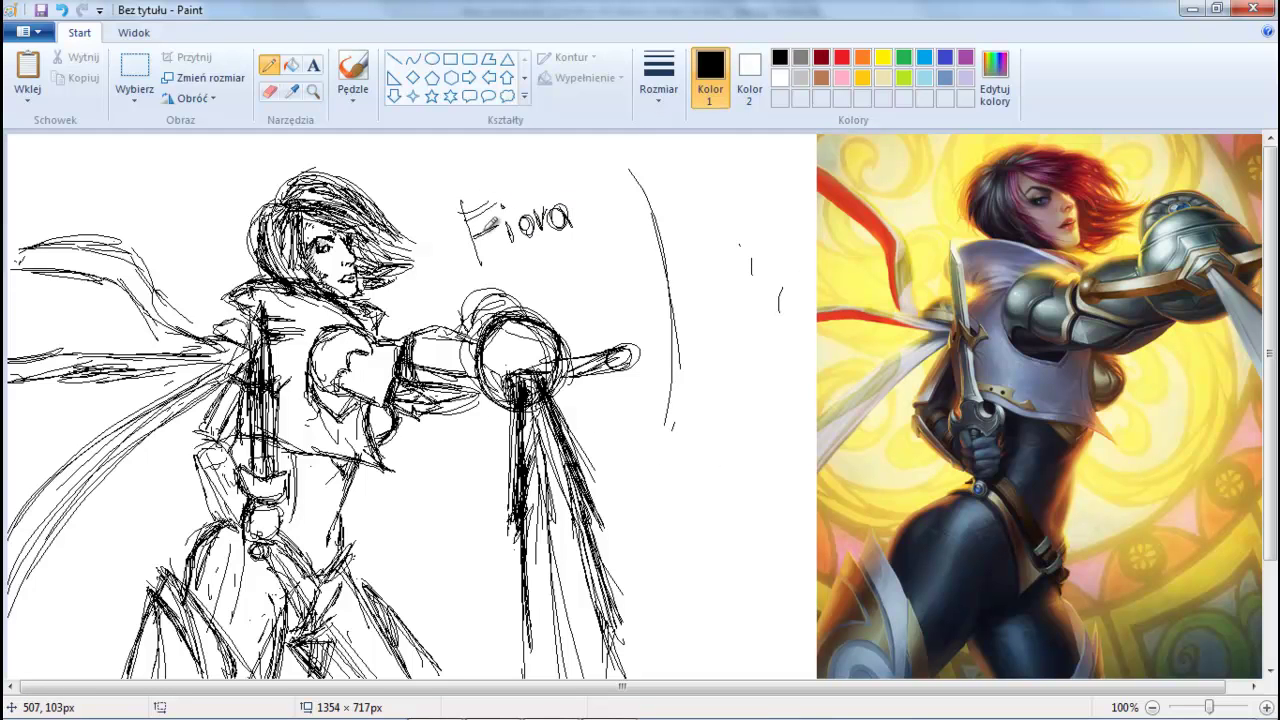